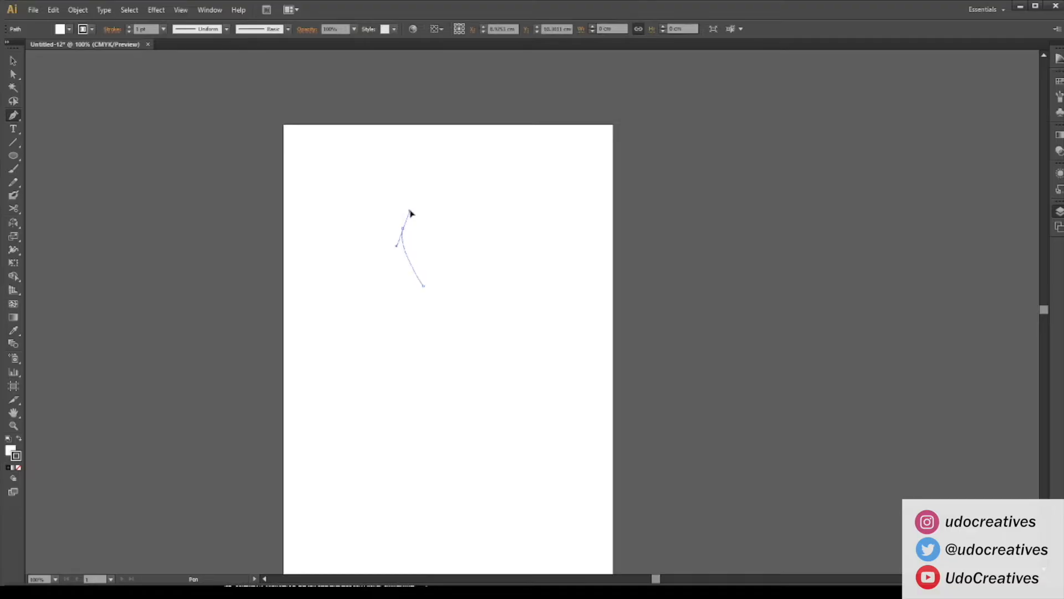
Step: Draw a closed heart-shaped leaf outline with the Pen tool in the upper part of the artboard
drag(413, 212, 430, 226)
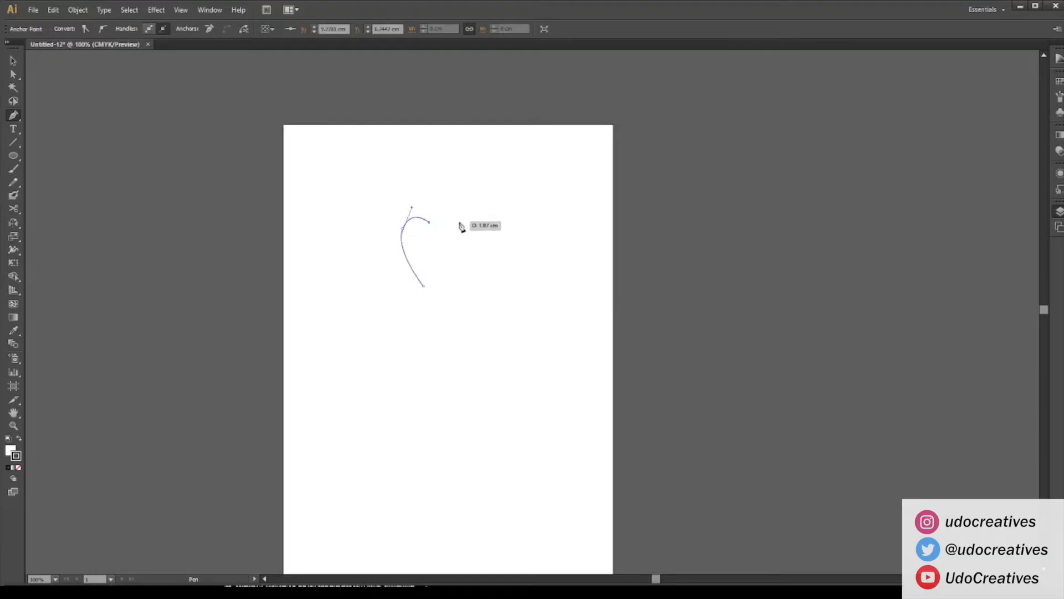
click(459, 223)
drag(470, 242, 470, 239)
drag(424, 285, 406, 292)
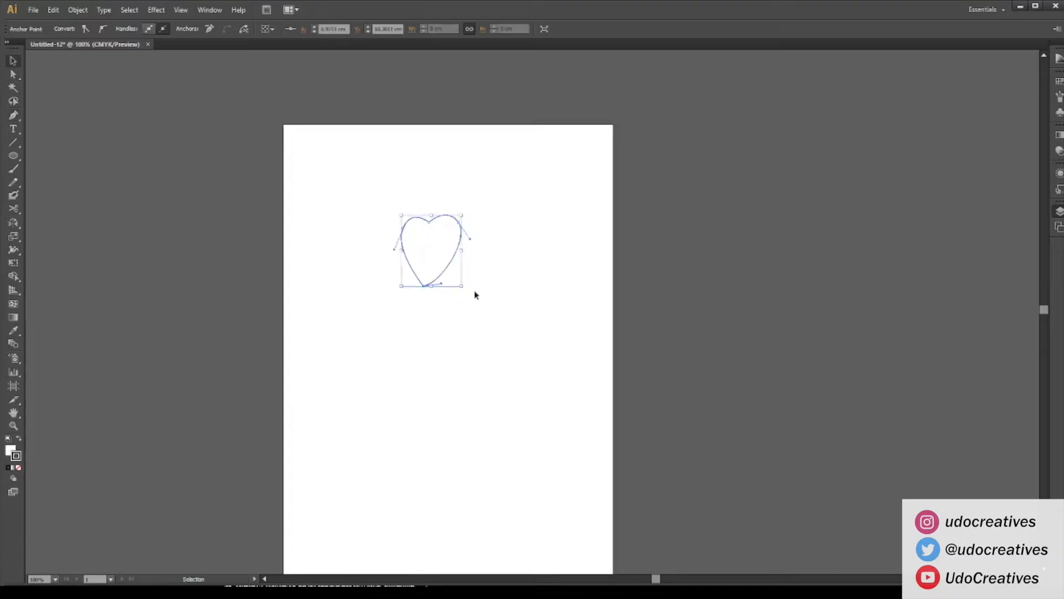
ctrl+click(474, 295)
Step: Reshape the heart's left side into a fuller curve by adjusting its left anchor and direction handle
key(ctrl+equal)
key(ctrl+equal)
key(a)
drag(337, 285, 322, 258)
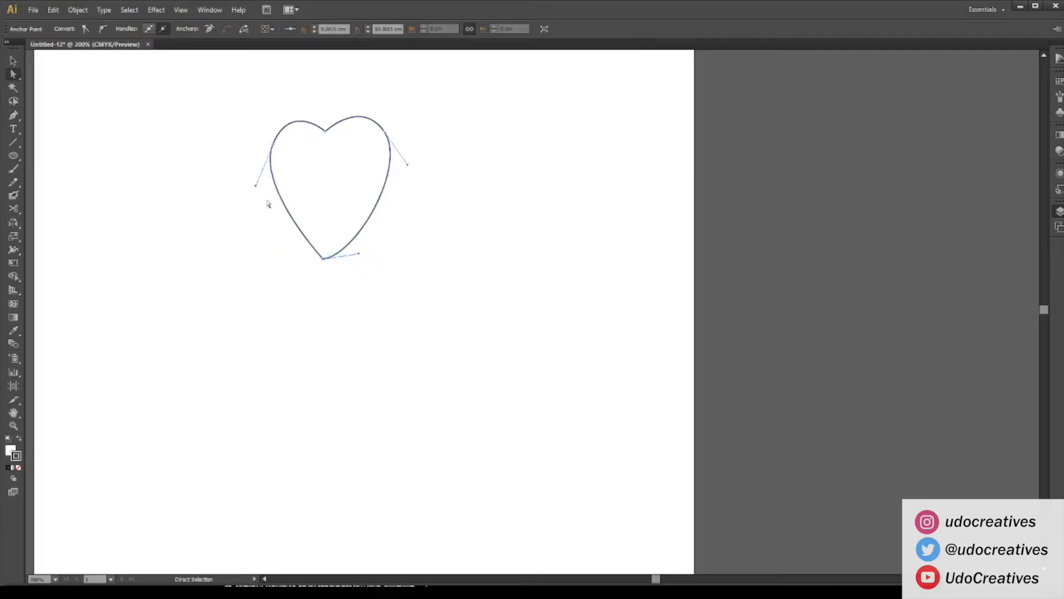
drag(256, 187, 250, 209)
drag(274, 148, 269, 142)
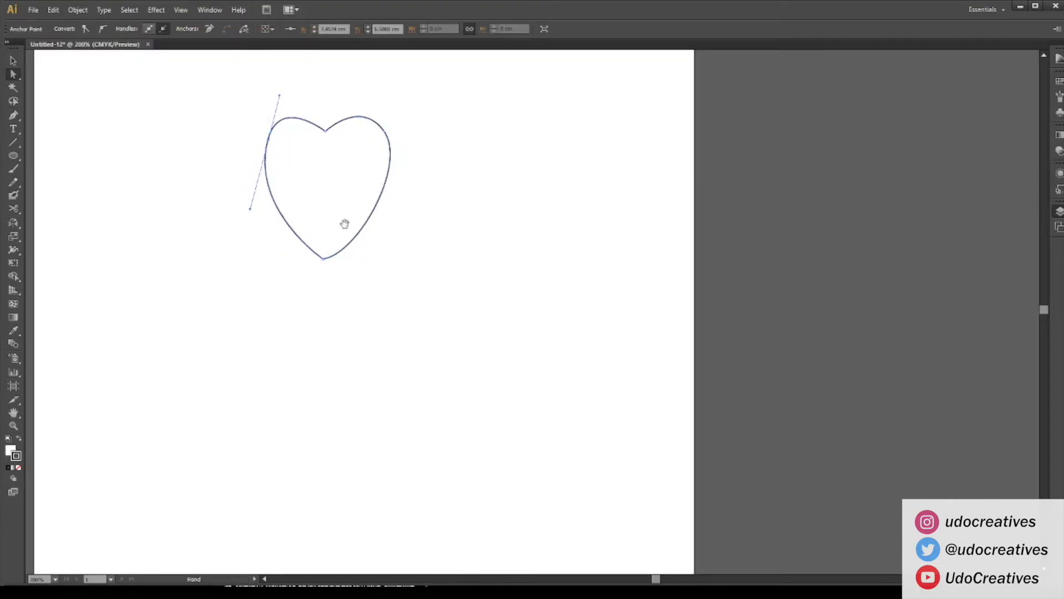
Step: Refine the curves at the heart's bottom point and right side so both halves look symmetrical
drag(339, 298, 322, 102)
click(303, 29)
key(space)
drag(314, 152, 295, 188)
drag(394, 215, 383, 217)
key(ctrl+z)
click(311, 307)
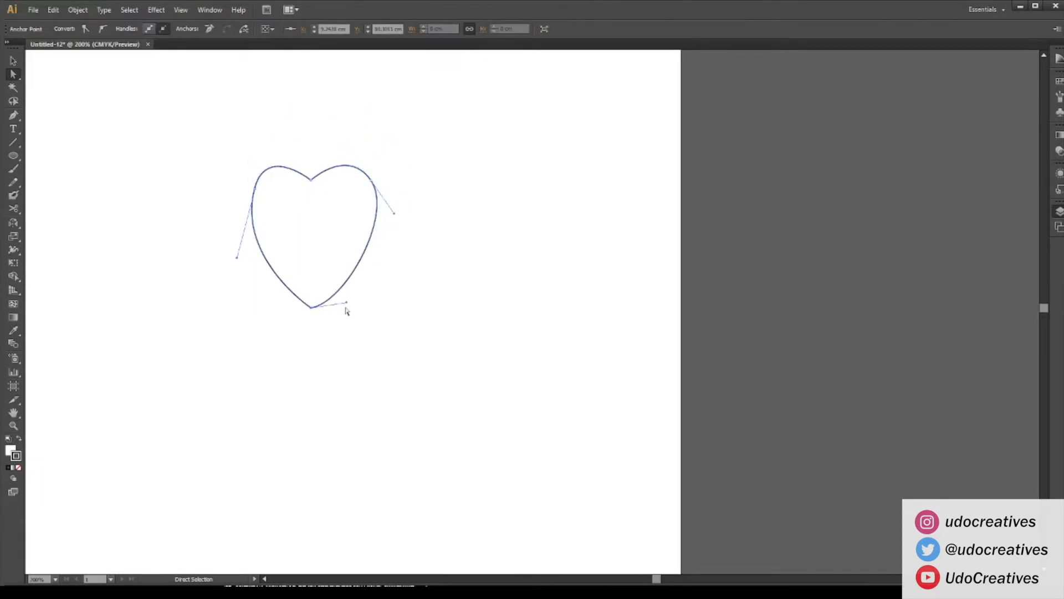
drag(349, 303, 418, 276)
click(392, 295)
key(v)
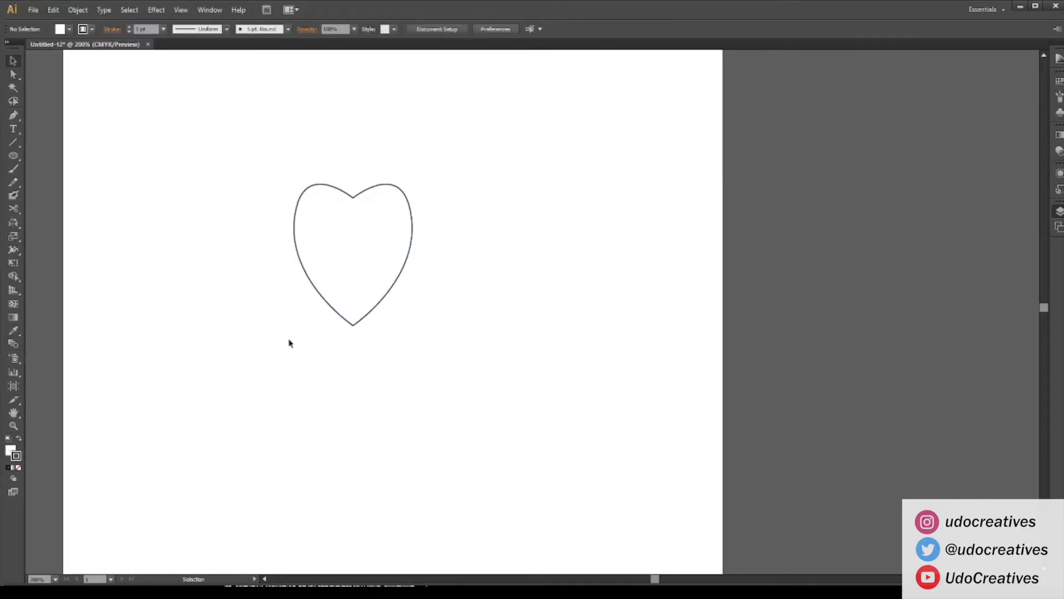
Step: Draw a vertical centre vein inside the heart, from just below the notch to just above the bottom point
click(409, 266)
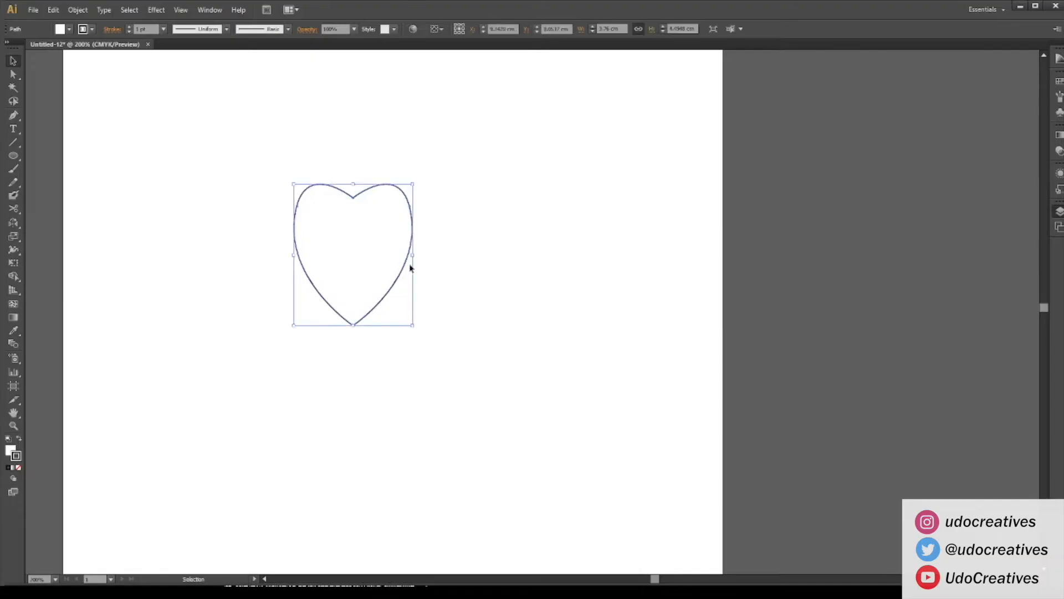
key(p)
click(354, 208)
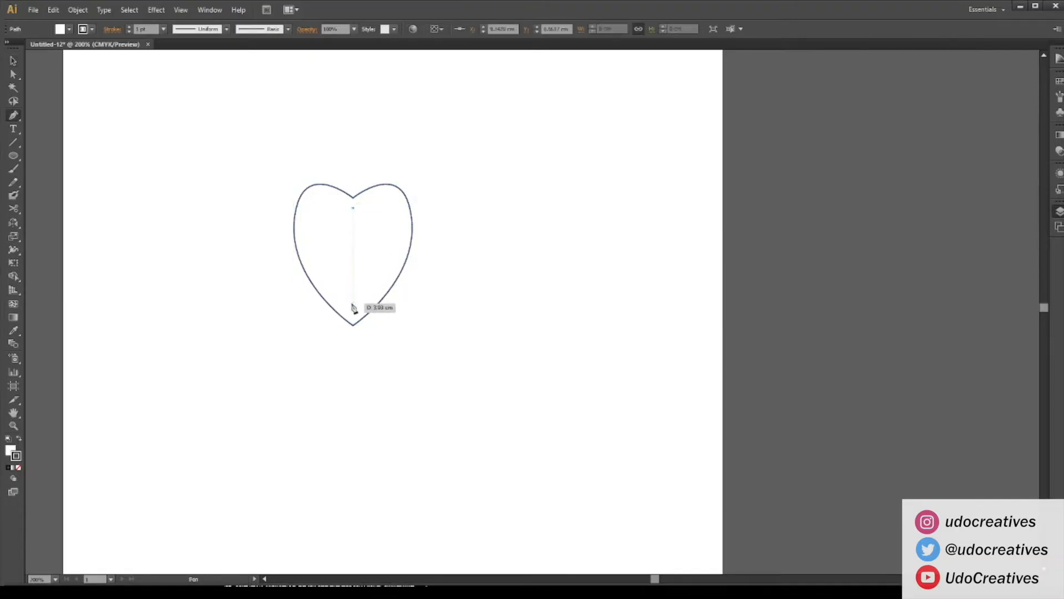
drag(354, 315, 352, 373)
ctrl+click(449, 301)
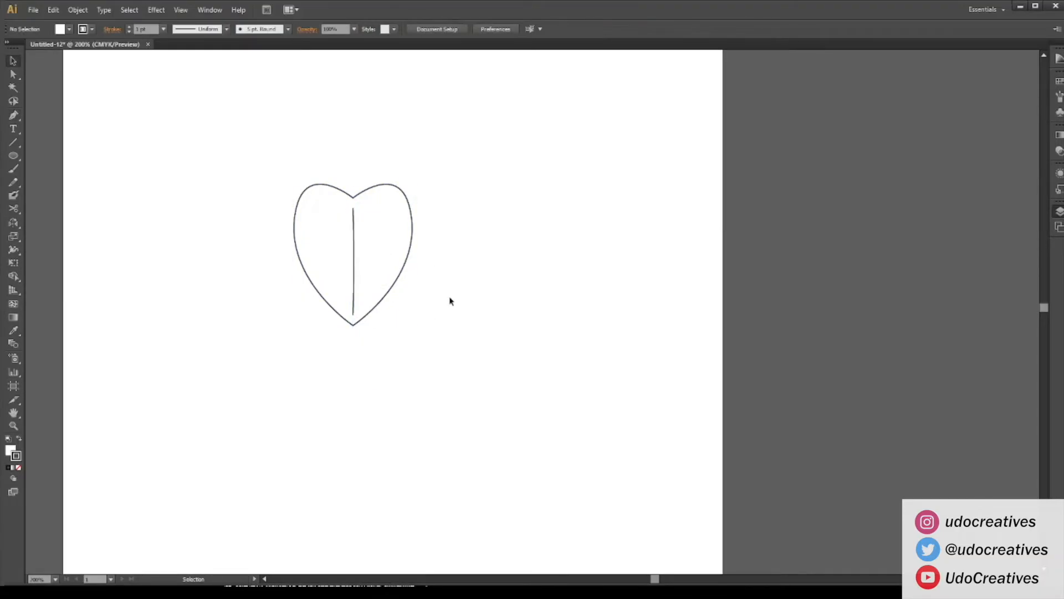
Step: Give the centre vein a tapered width profile and fill the heart with light green
click(354, 253)
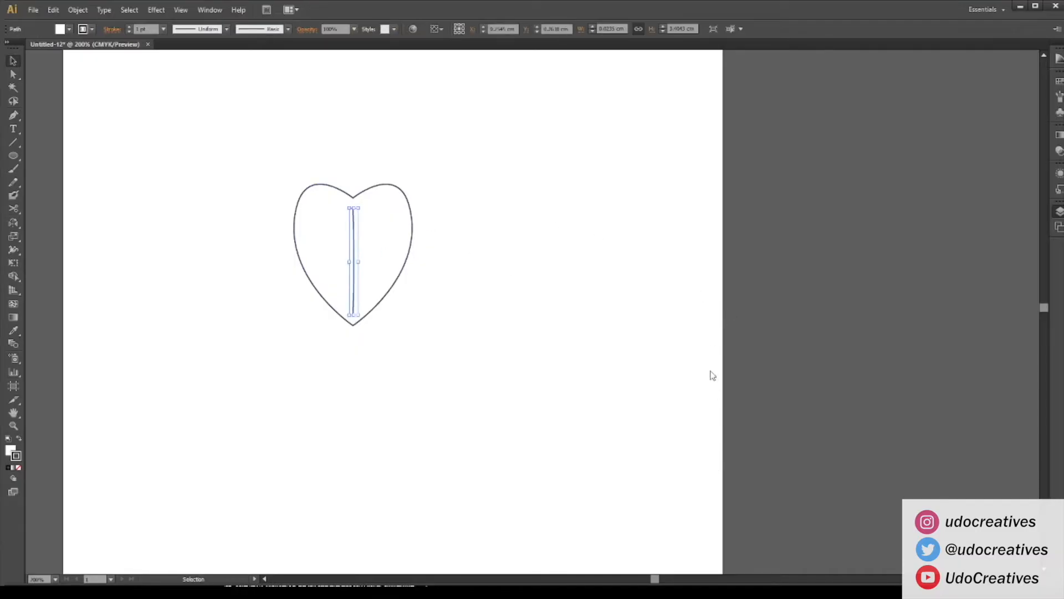
click(444, 206)
click(413, 230)
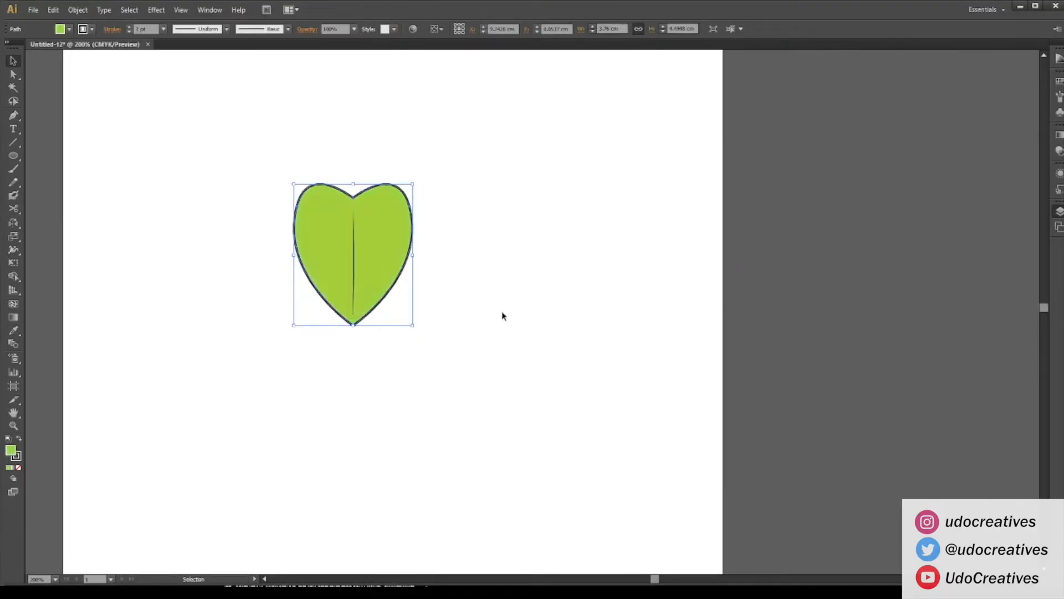
click(501, 314)
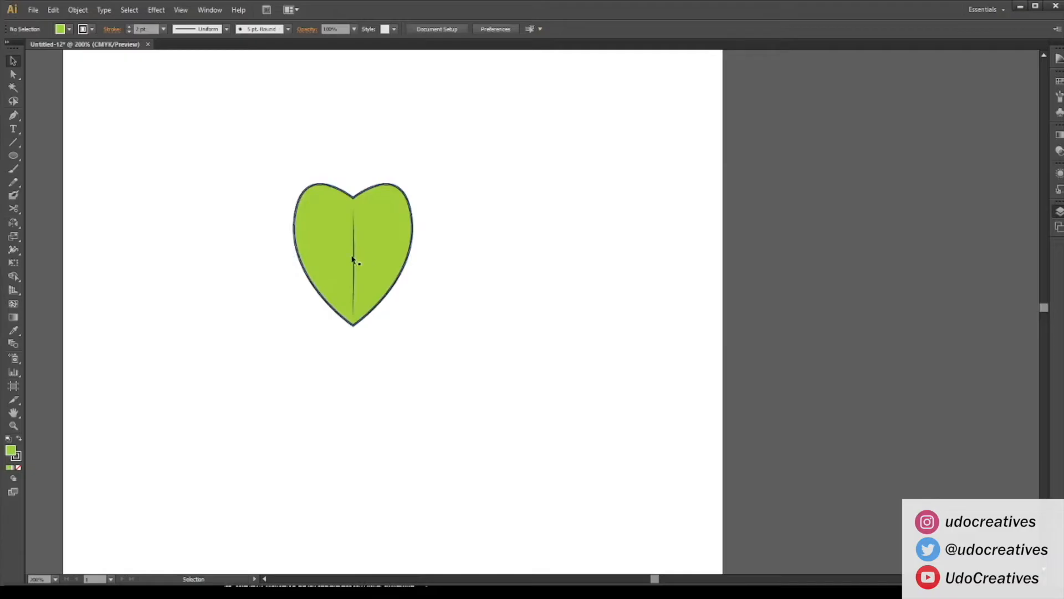
Step: Thicken the dark strokes of the leaf outline and its centre vein to 2 pt
click(353, 259)
click(462, 276)
drag(445, 347, 269, 232)
drag(449, 298, 299, 222)
click(443, 248)
click(388, 252)
click(475, 314)
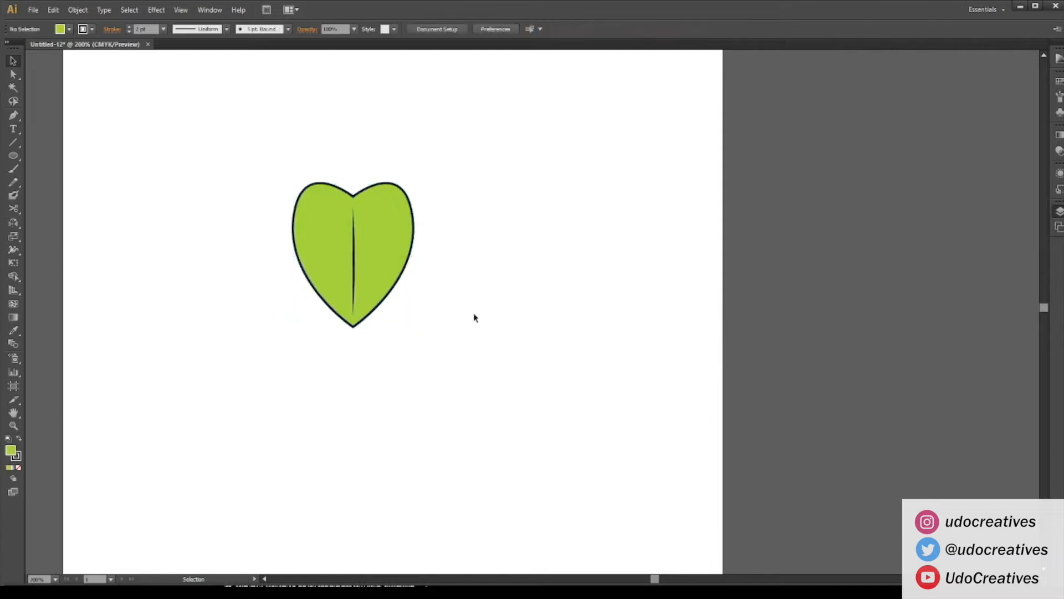
Step: Duplicate the leaf with its vein, rotate the copy towards the right and place its tip at the original's tip
drag(469, 316, 258, 212)
drag(337, 241, 446, 292)
drag(524, 230, 478, 312)
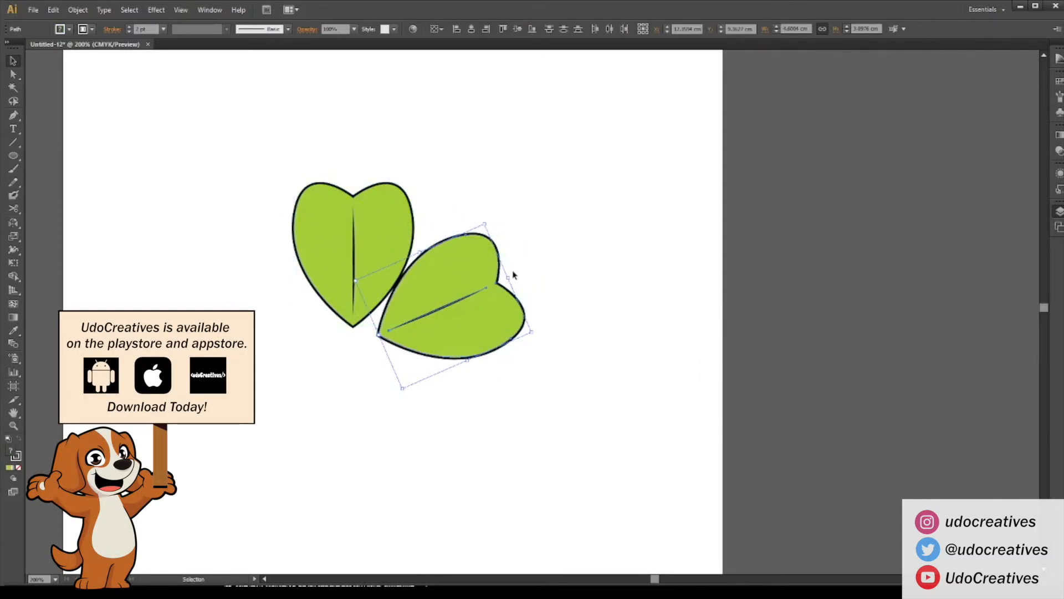
drag(512, 274, 487, 308)
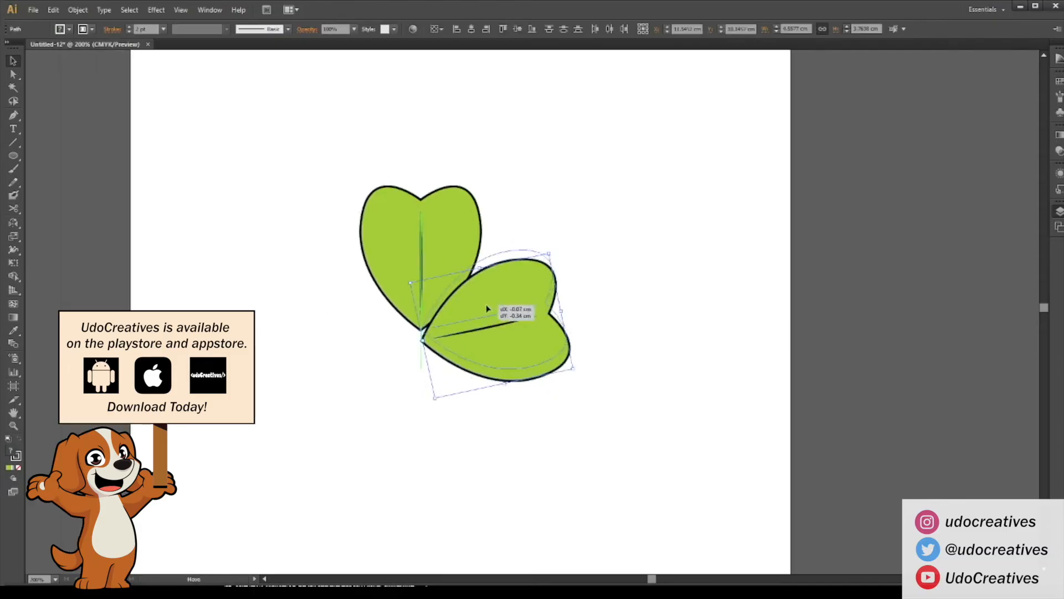
Step: Add a mirrored copy of the rotated leaf on the opposite side and align its tip with the shared centre
drag(490, 304, 299, 283)
drag(359, 323, 392, 319)
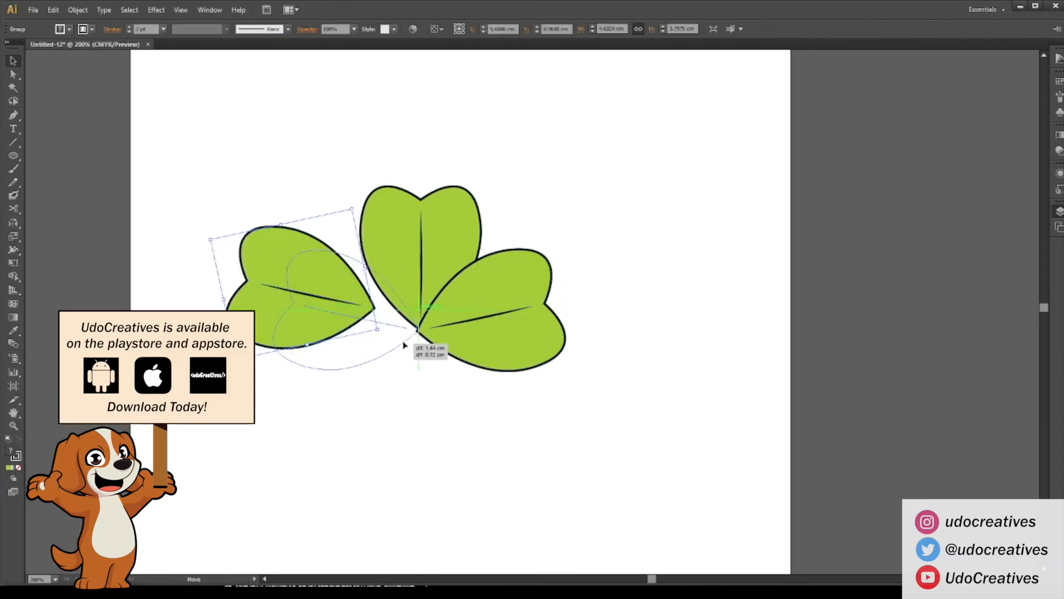
click(608, 246)
key(ctrl+plus)
key(ctrl+plus)
drag(276, 350, 265, 353)
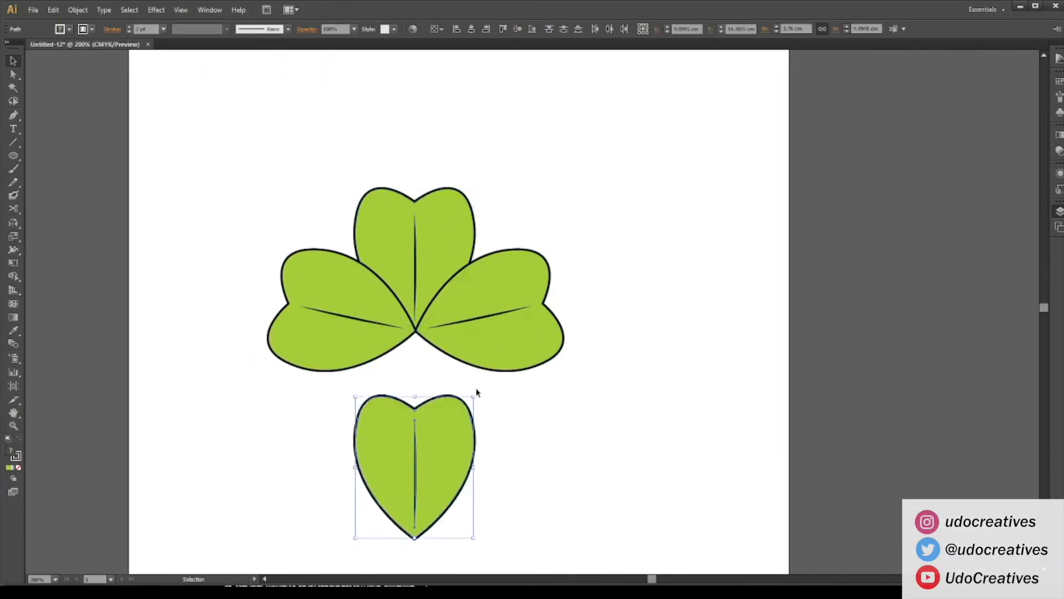
Step: Add an upside-down fourth leaf below the centre and adjust the other leaves to spread evenly around it
drag(475, 392, 444, 370)
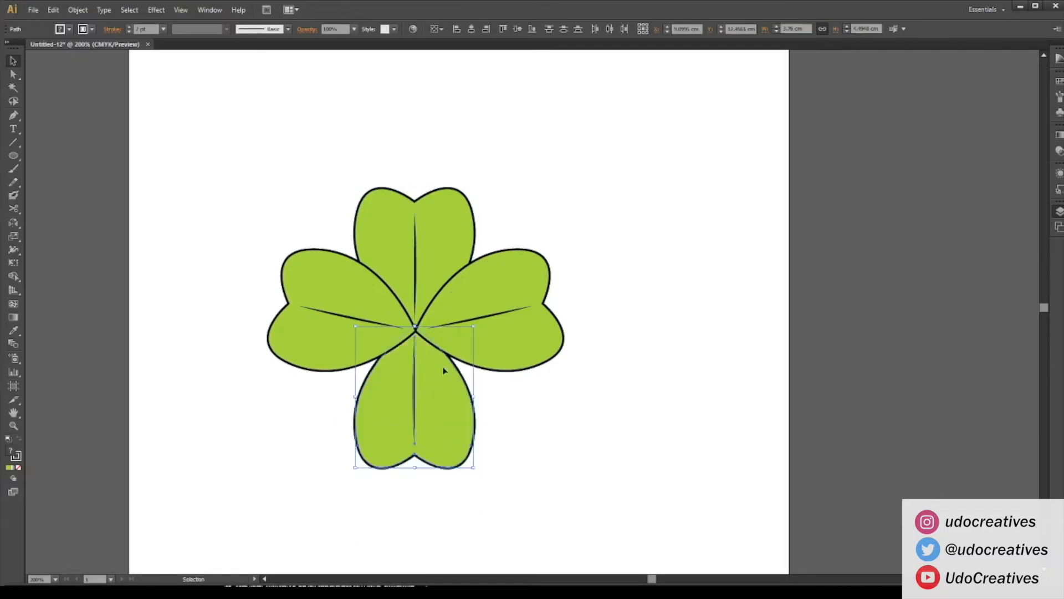
click(416, 243)
shift+click(438, 244)
drag(438, 244, 438, 235)
click(506, 328)
drag(547, 239, 560, 253)
drag(536, 294, 537, 300)
drag(338, 299, 312, 299)
Step: Rotate the clover into a diagonal arrangement, then tilt and reposition the lower-right leaf against the centre
drag(369, 227, 404, 327)
key(ctrl+a)
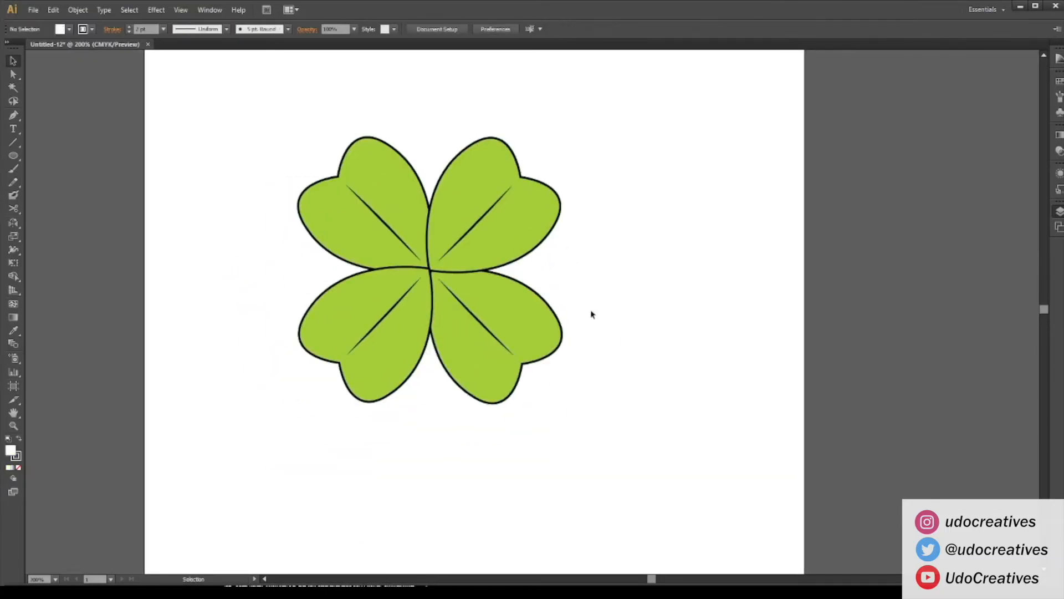
click(520, 334)
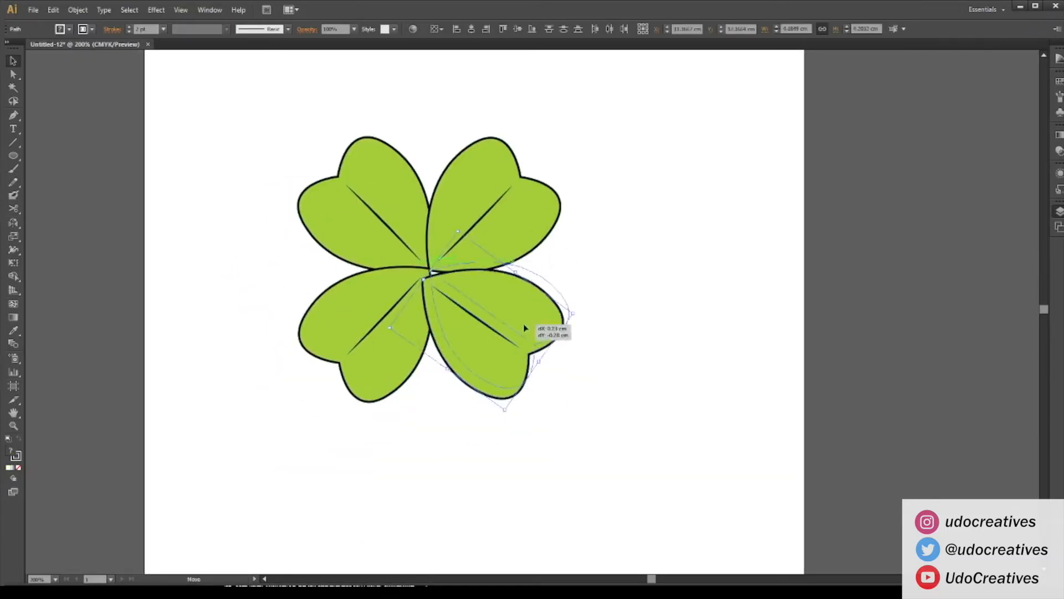
click(435, 422)
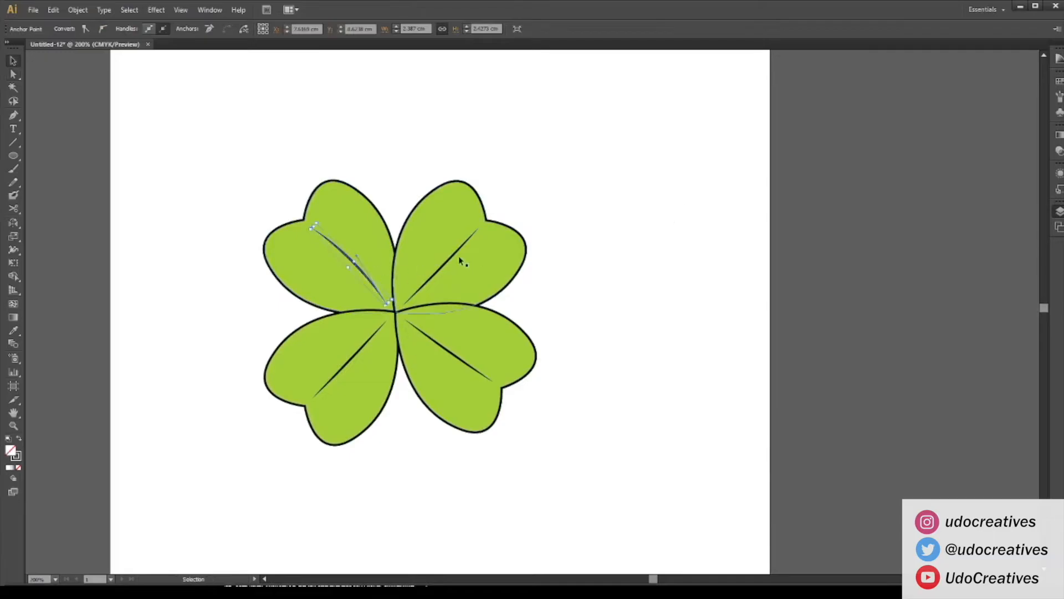
Step: Bend the upper-right leaf's vein into a gentle curve by moving its middle anchor
key(a)
click(455, 252)
drag(442, 267, 436, 261)
key(v)
click(602, 270)
Step: Bend the veins of the lower-left and lower-right leaves into gentle curves
key(a)
click(371, 344)
drag(349, 360, 344, 354)
key(slash)
key(v)
click(672, 217)
mouse_move(412, 321)
mouse_down()
mouse_move(399, 321)
mouse_move(418, 337)
mouse_up()
click(490, 283)
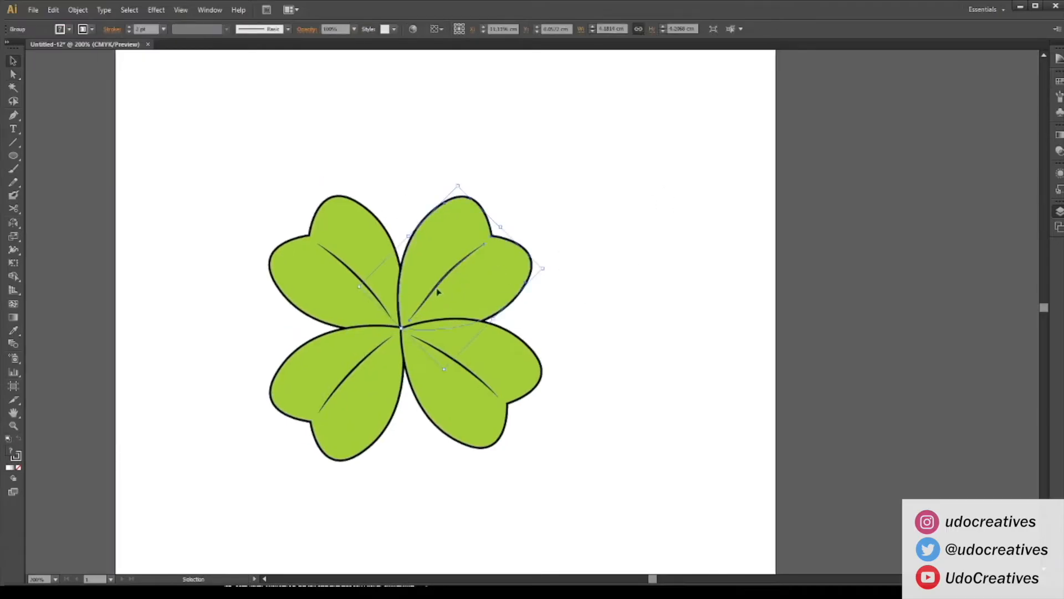
key(p)
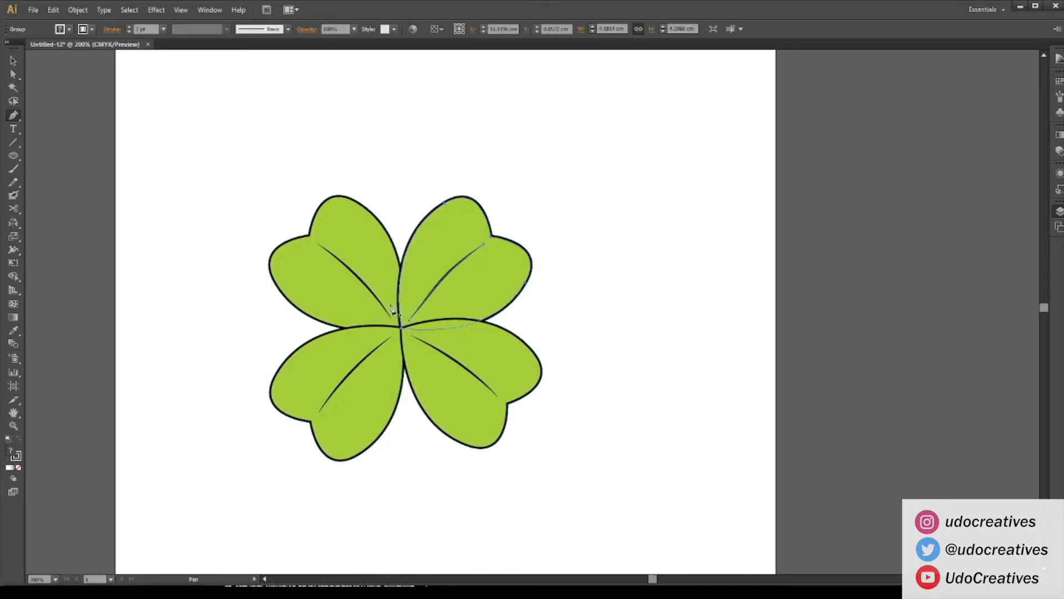
click(391, 305)
drag(532, 270, 554, 241)
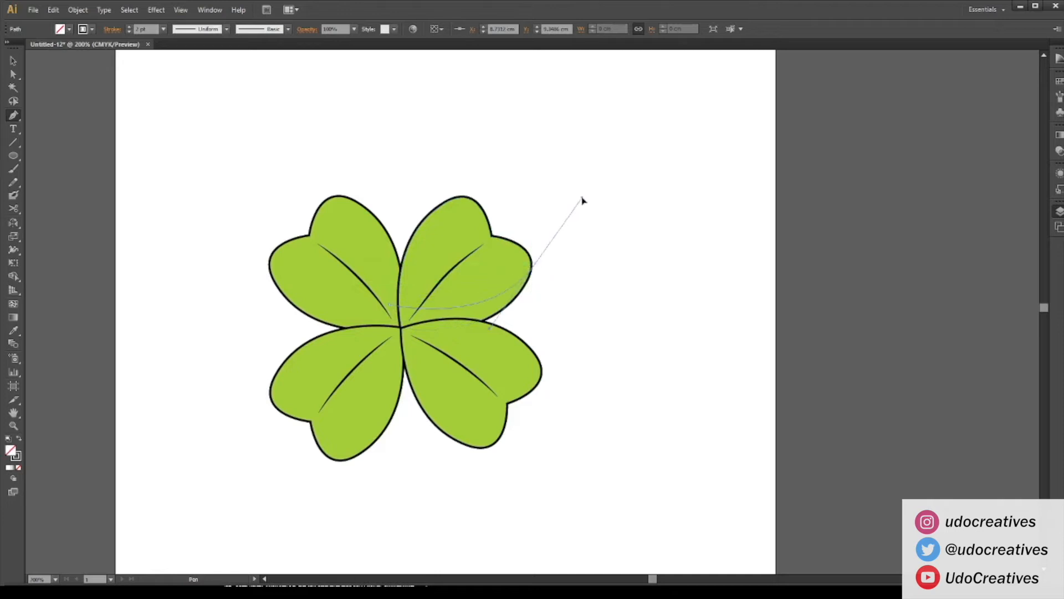
drag(587, 189, 586, 190)
key(ctrl+z)
key(ctrl+z)
Step: Draw a curved shadow shape over the upper-right leaf's lower edge with the Pen tool, extending beyond the leaf
click(404, 244)
drag(419, 314, 450, 314)
drag(533, 248, 532, 211)
drag(569, 292, 537, 318)
drag(438, 365, 391, 366)
drag(341, 328, 339, 308)
drag(351, 244, 358, 239)
Step: Isolate the upper-right leaf's group and intersect the drawn shadow shape with the leaf
key(v)
shift+click(507, 268)
double_click(508, 271)
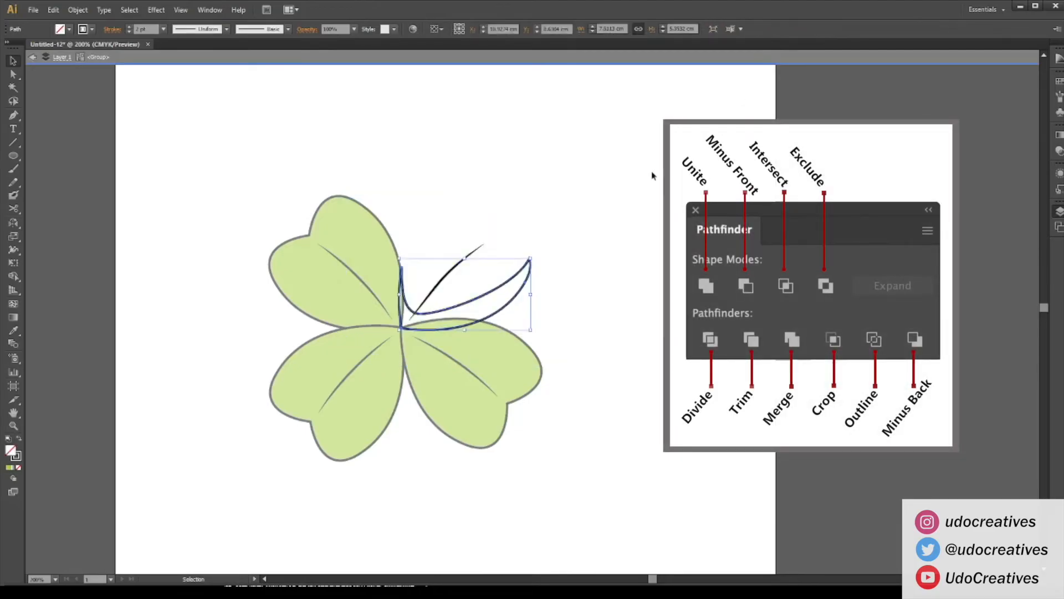
key(a)
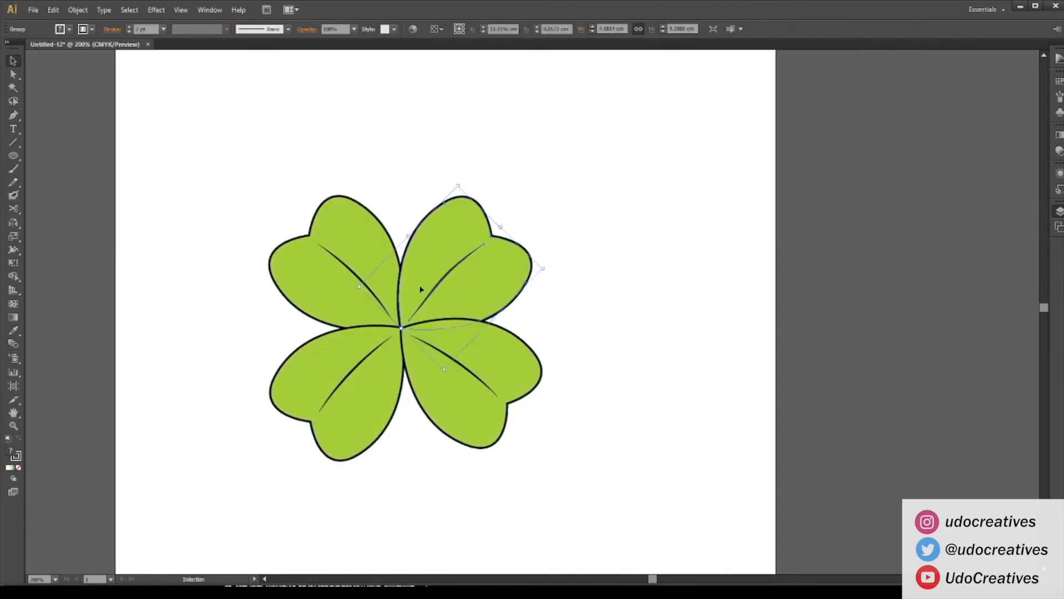
key(p)
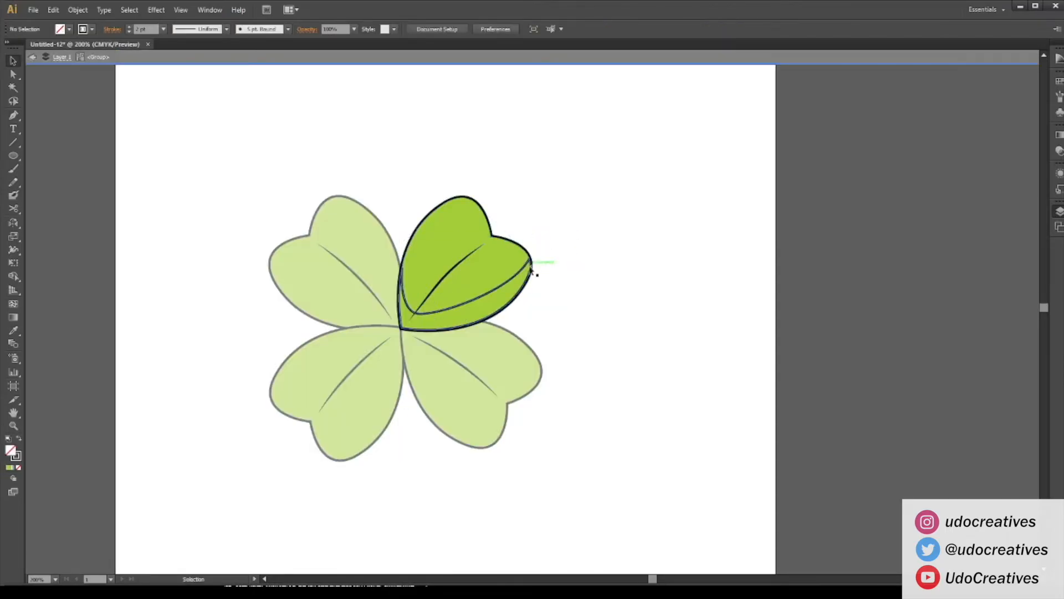
Step: Fill the upper-right leaf's shadow shape with a darker green, remove its stroke and leave group isolation
click(530, 260)
key(i)
click(516, 252)
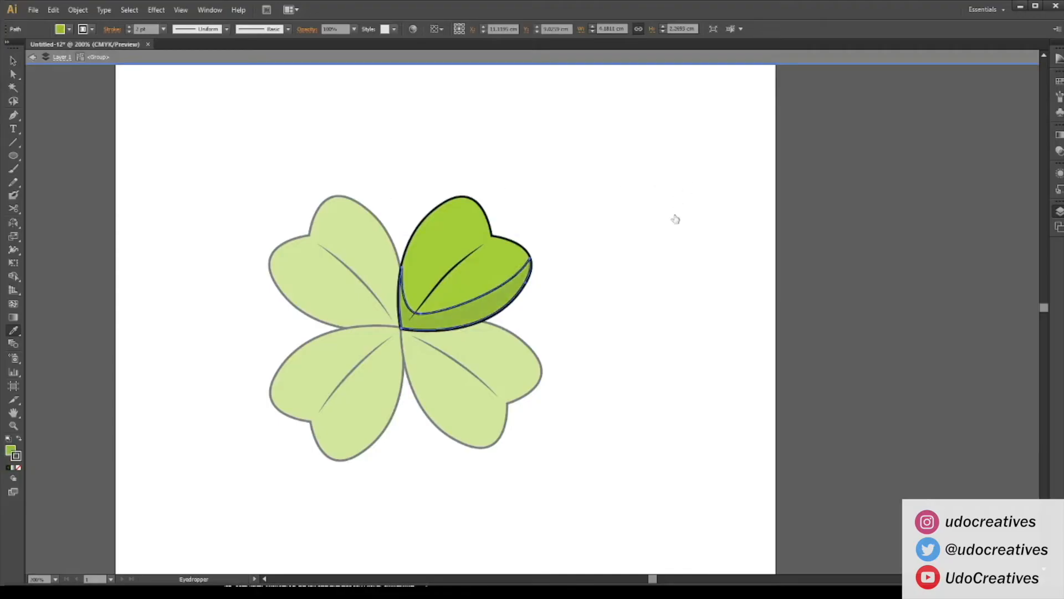
key(slash)
key(v)
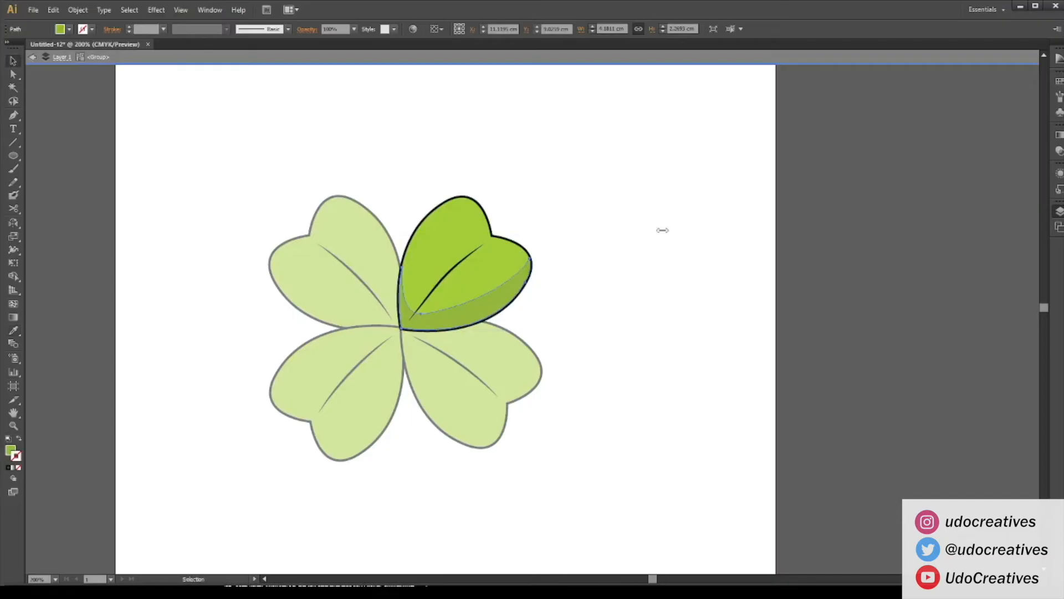
double_click(612, 280)
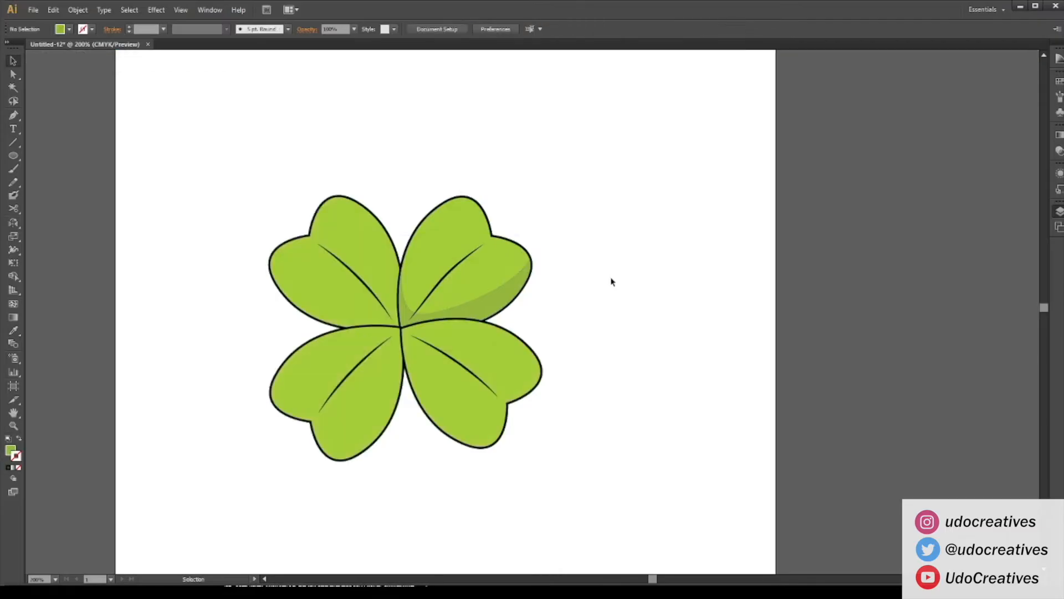
Step: Isolate the lower-right leaf and draw a shadow shape along its lower edge, extending outside the leaf
drag(549, 328, 567, 269)
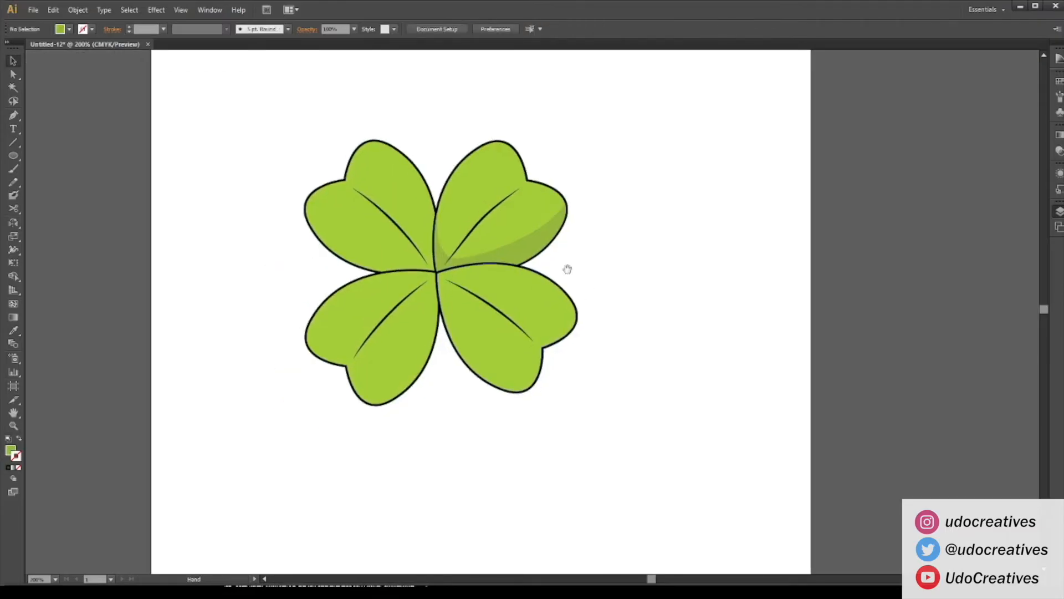
double_click(519, 286)
key(p)
click(481, 258)
drag(446, 280, 451, 304)
drag(543, 366, 584, 323)
drag(554, 413, 515, 428)
drag(391, 419, 366, 392)
drag(344, 233, 348, 216)
Step: Remove the part of the shadow shape outside the lower-right leaf with the Shape Builder tool
key(v)
key(shift+m)
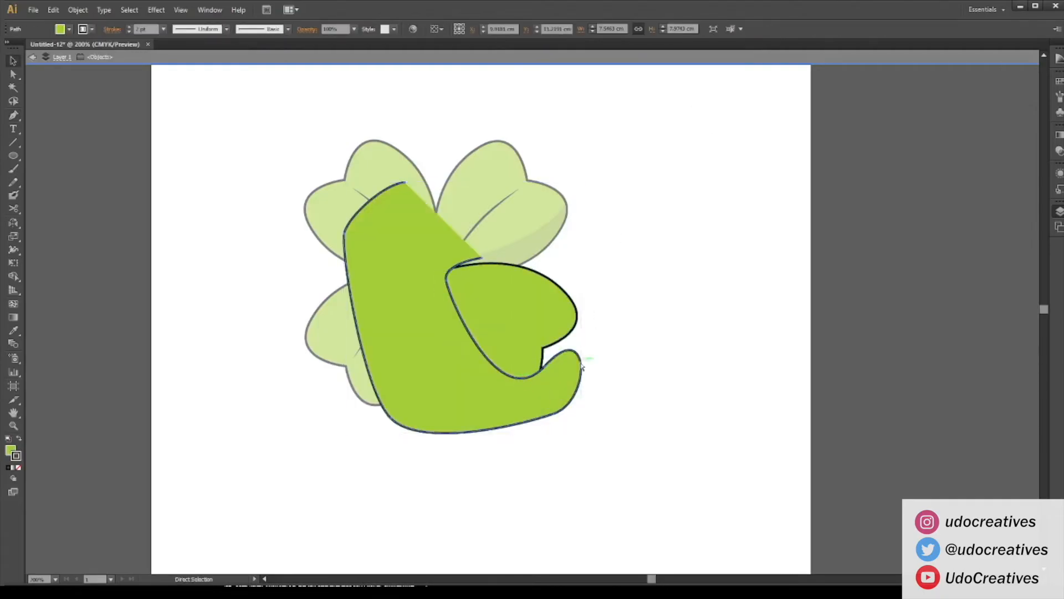
alt+click(558, 371)
Step: Apply the upper-right leaf's darker green shadow colour to the lower-right leaf's shadow and leave isolation
key(v)
key(i)
click(530, 255)
key(a)
click(457, 316)
key(v)
double_click(589, 261)
Step: Draw a closed shadow shape along the inner and lower edge of the lower-left leaf with the Pen tool
drag(420, 273, 440, 336)
key(p)
click(412, 292)
drag(350, 402, 283, 353)
click(412, 291)
Step: Trim the darker green shadow shape to the lower-left leaf's outline with the Shape Builder tool
double_click(418, 359)
shift+click(419, 359)
key(shift+m)
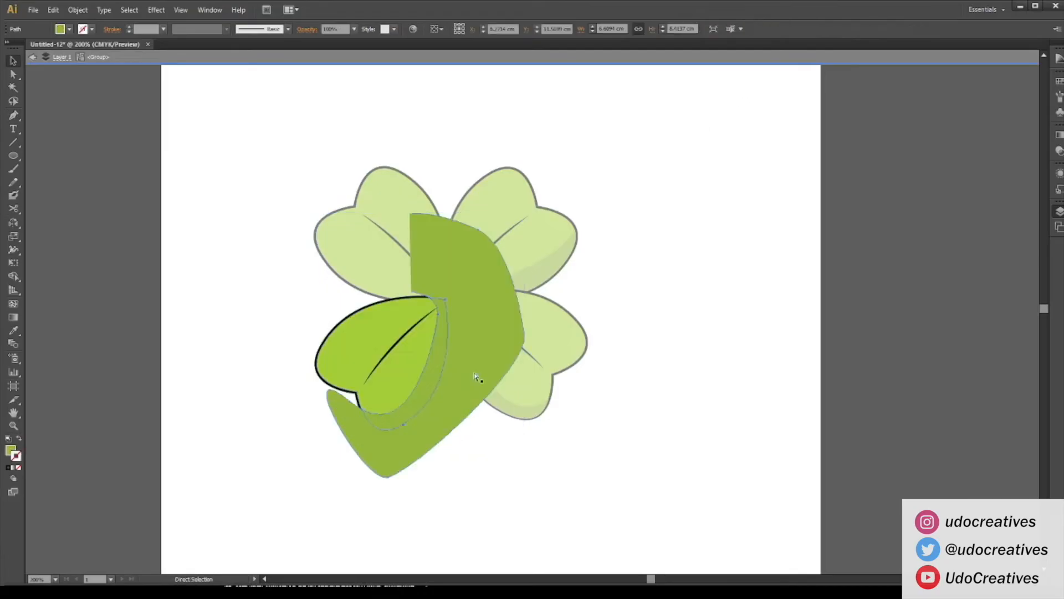
alt+click(477, 371)
Step: Isolate the upper-left leaf and draw a closed shadow shape along its lower and inner edge
scroll(358, 280, up, 2)
double_click(358, 280)
key(p)
click(313, 297)
drag(428, 324, 440, 310)
click(437, 235)
drag(487, 376, 404, 392)
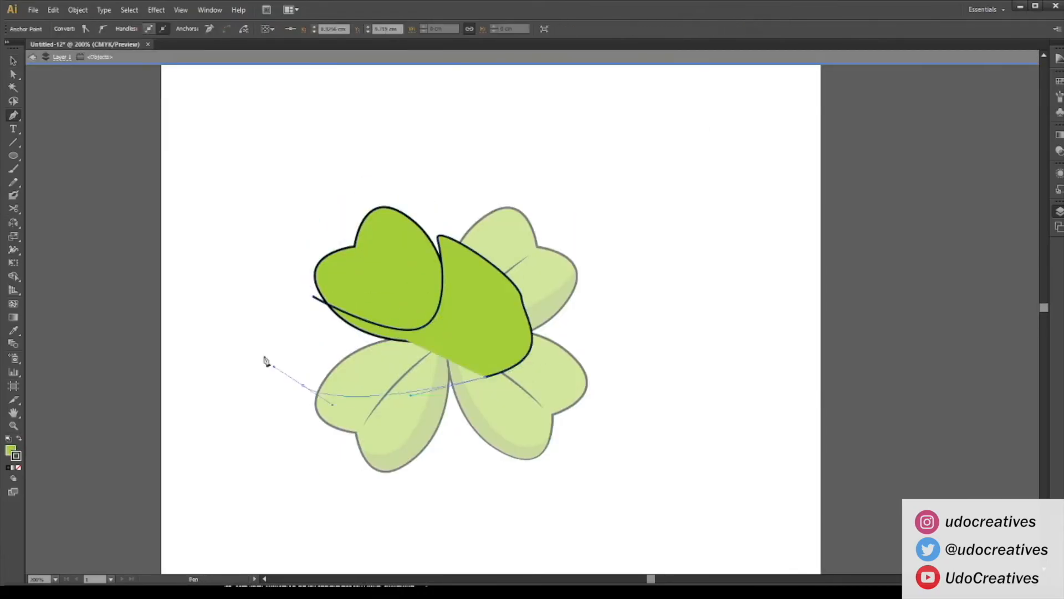
click(269, 342)
click(313, 297)
Step: Trim the shadow shape to the upper-left leaf with Shape Builder, make it darker green and leave isolation
key(v)
shift+click(418, 291)
key(shift+m)
alt+click(479, 343)
double_click(588, 324)
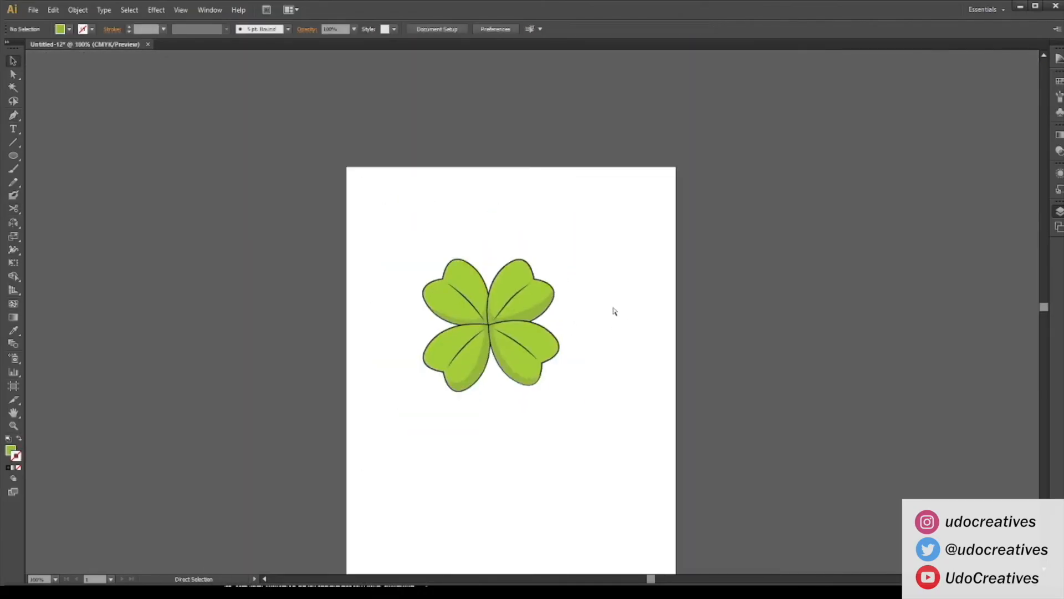
Step: Draw a closed, slightly curved stem from the leaves' meeting point down below the clover with the Pen tool
drag(447, 305, 467, 232)
key(p)
click(464, 269)
scroll(449, 311, down, 3)
drag(430, 388, 432, 467)
click(430, 388)
drag(454, 396, 442, 483)
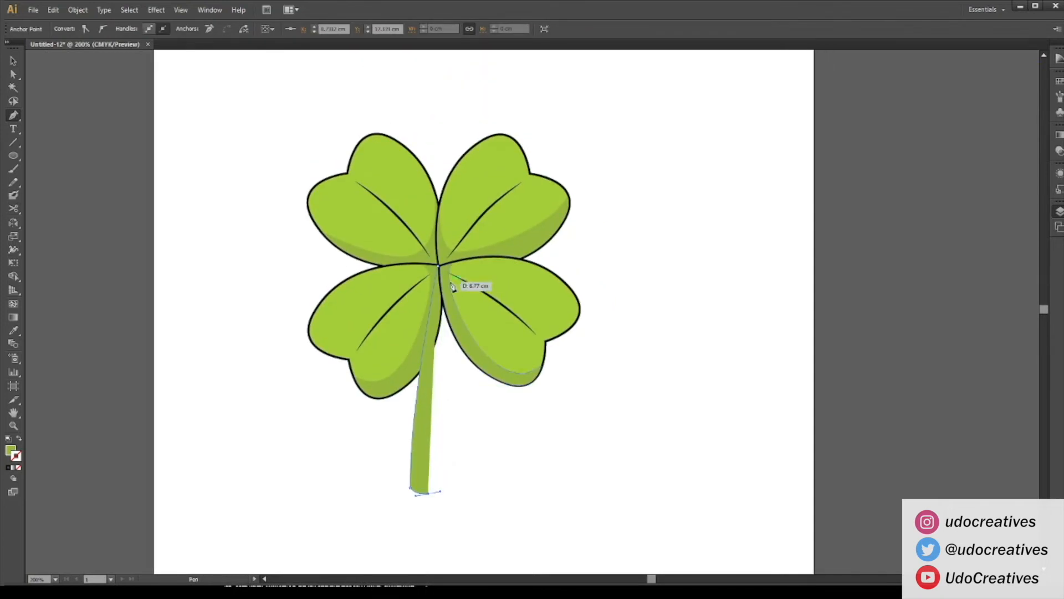
click(440, 257)
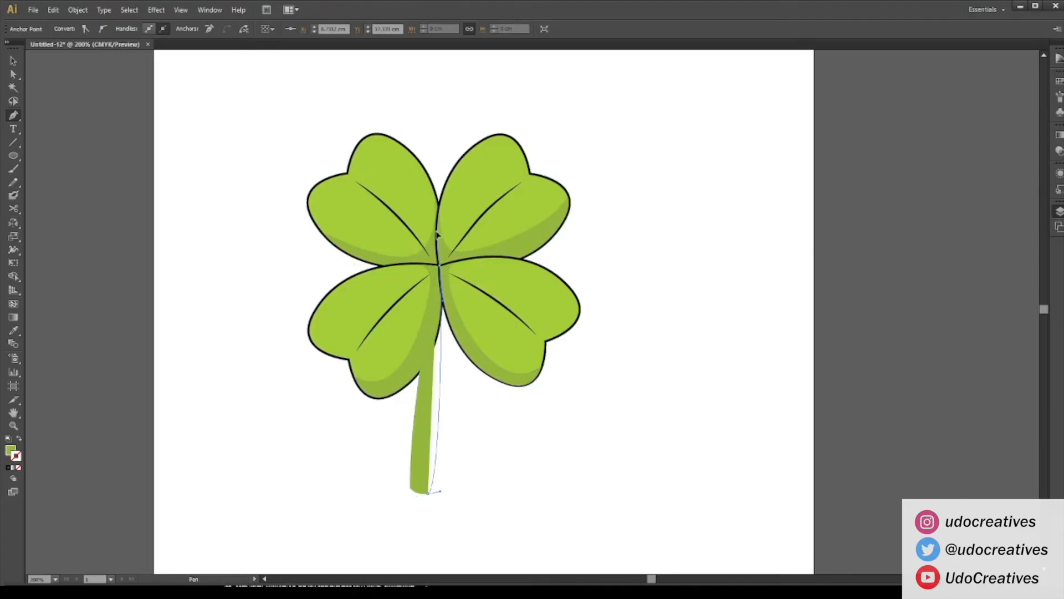
click(437, 348)
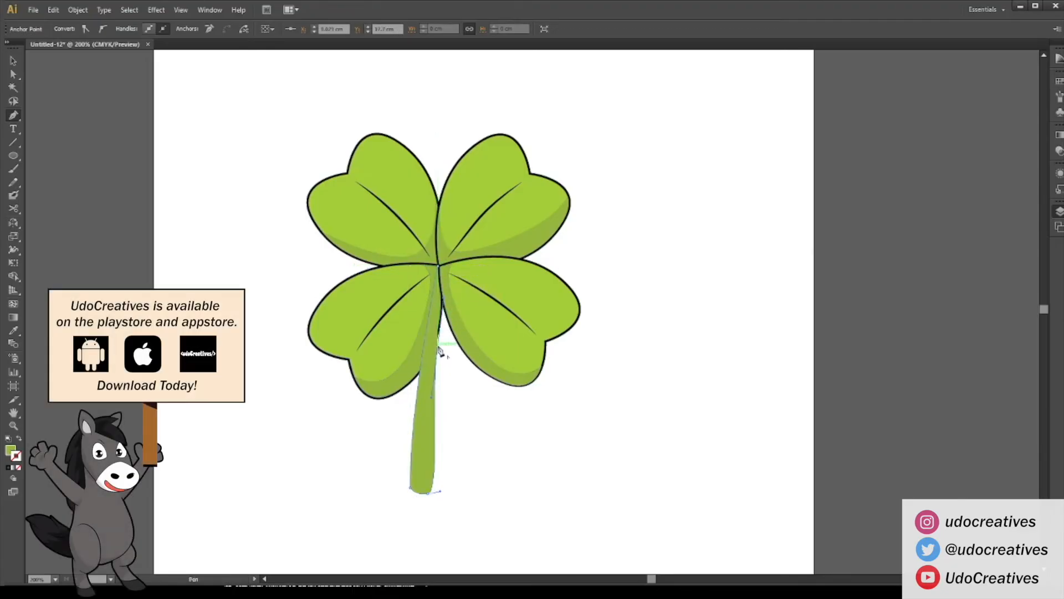
drag(439, 265, 430, 255)
key(a)
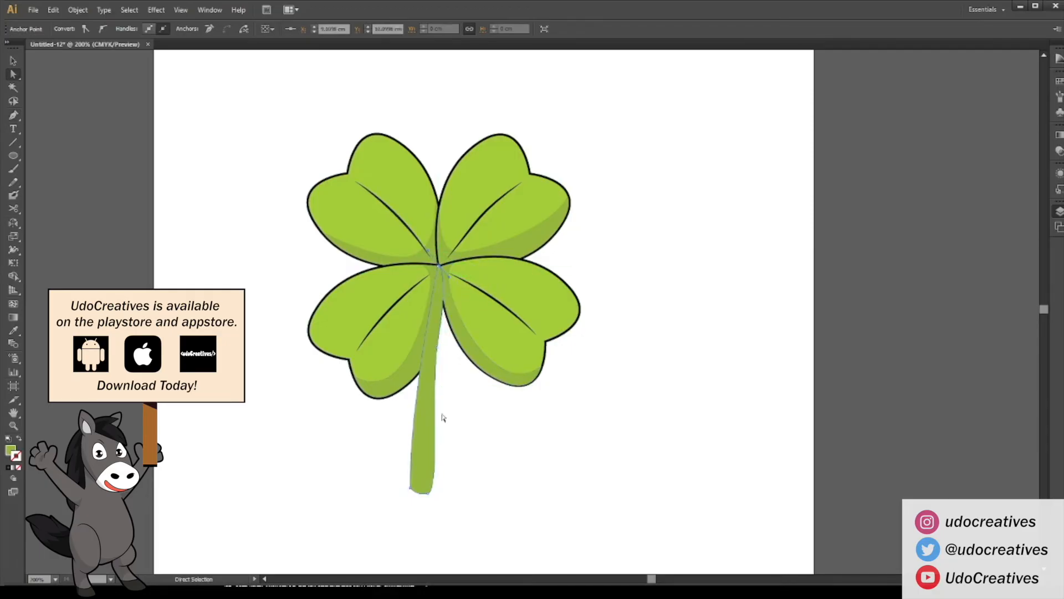
click(293, 564)
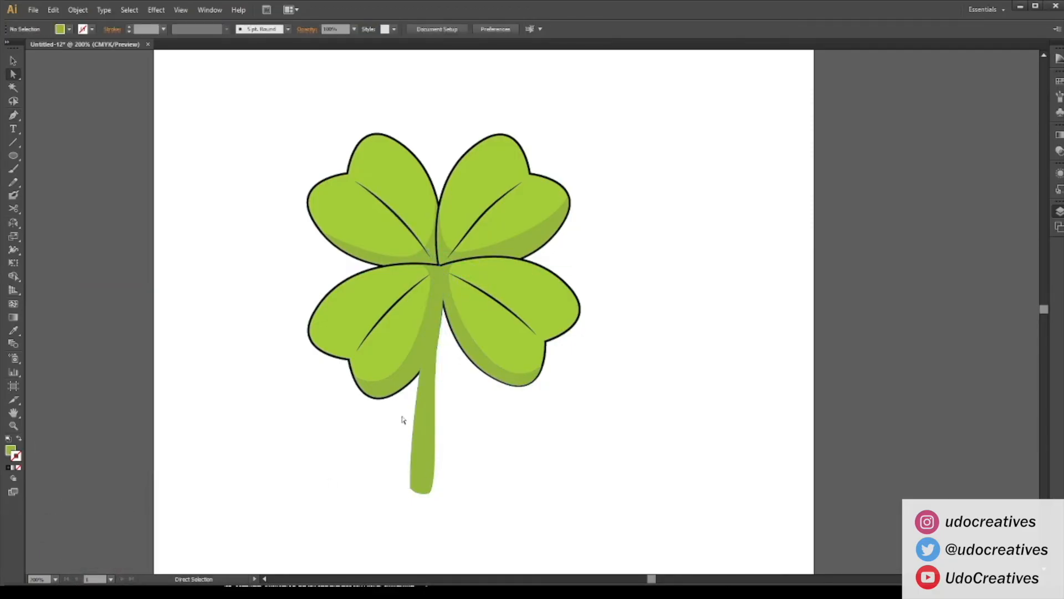
Step: Give the stem the leaves' light green fill and 2 pt dark outline, and move it into the lower-left leaf's group
key(ctrl+z)
key(v)
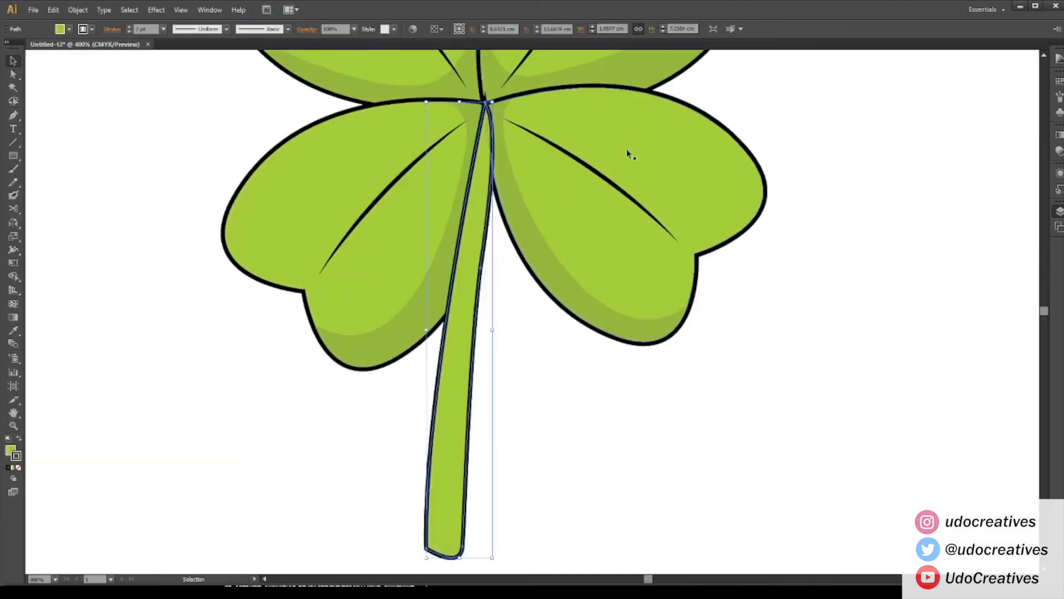
drag(629, 154, 667, 336)
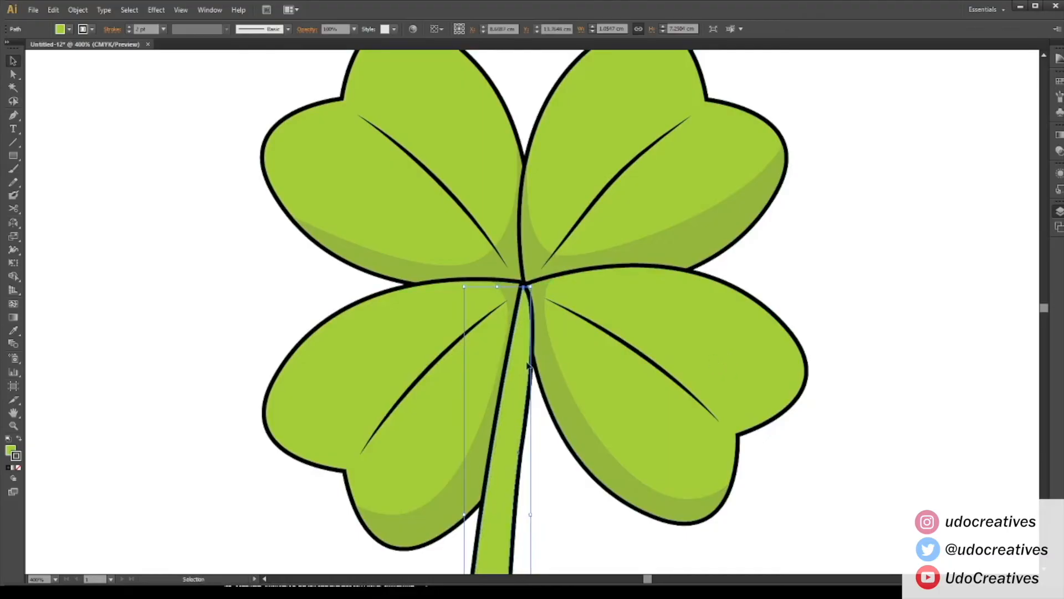
key(ctrl+x)
double_click(515, 347)
key(ctrl+f)
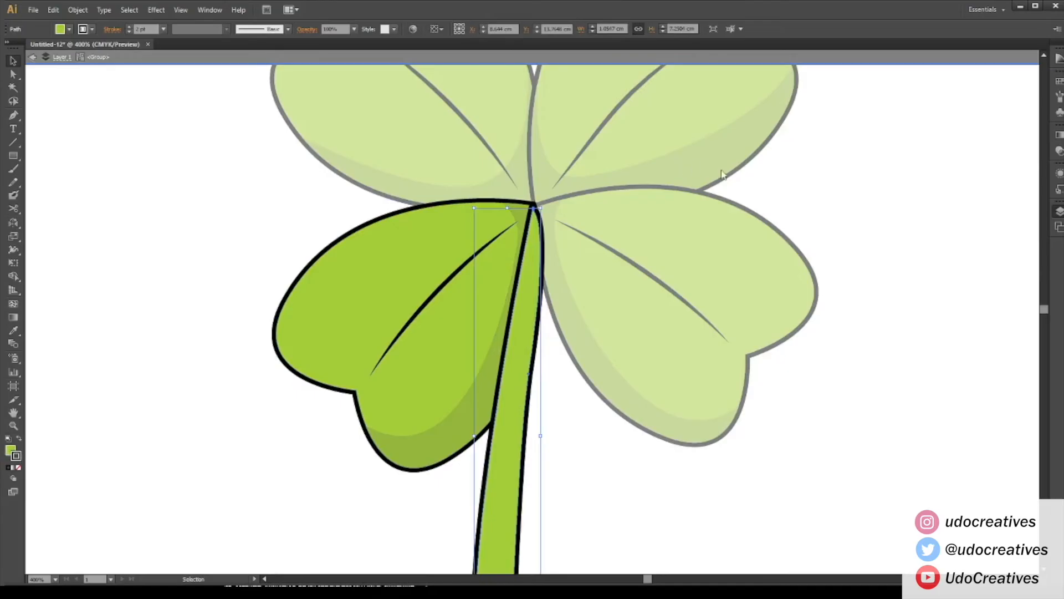
Step: Sample the upper-right leaf's lower edge with the Eyedropper for the stem and nudge the stem slightly upward
key(i)
click(724, 177)
key(v)
click(502, 327)
drag(522, 340, 521, 335)
drag(548, 428, 435, 446)
key(ctrl+0)
Step: Isolate the stem, change its fill to brown while keeping the dark outline, and leave isolation
click(563, 409)
double_click(563, 409)
double_click(431, 404)
key(a)
click(431, 441)
key(v)
double_click(473, 437)
click(431, 388)
Step: Isolate the lower-left leaf's group and adjust the stem's upper end where the four leaves meet
drag(452, 269, 456, 271)
key(ctrl+z)
double_click(367, 311)
drag(338, 289, 402, 355)
drag(451, 268, 456, 275)
double_click(578, 271)
key(ctrl+plus)
key(ctrl+plus)
click(459, 369)
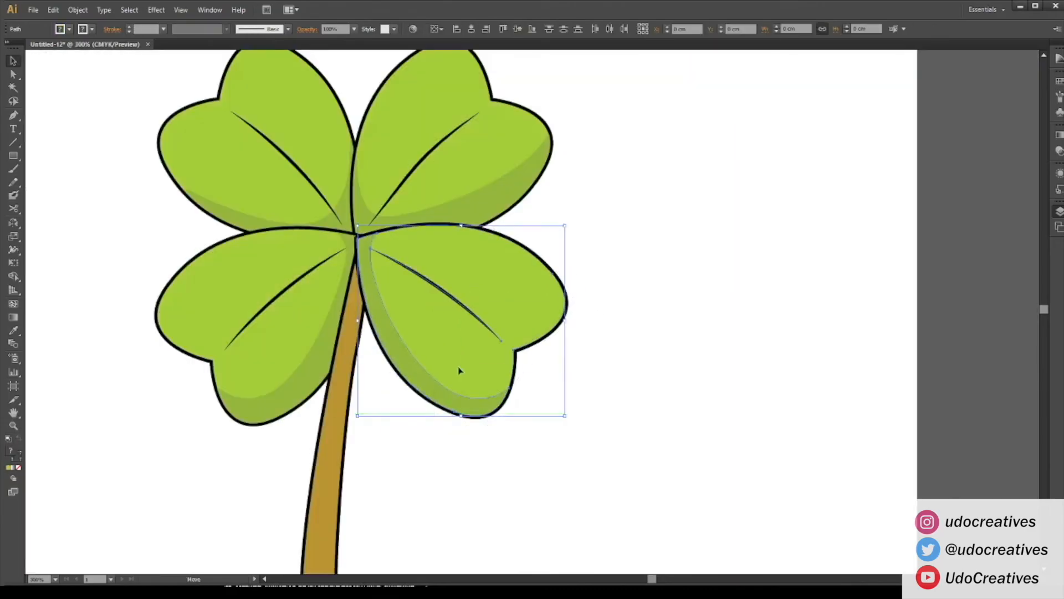
click(591, 381)
key(ctrl+minus)
key(ctrl+minus)
key(ctrl+minus)
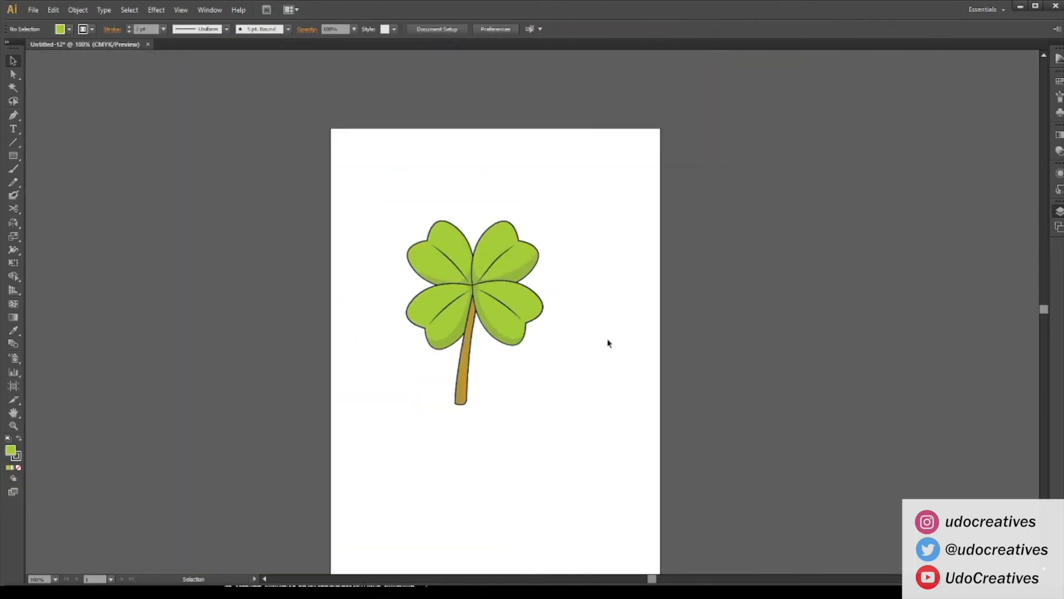
Step: Select and group all the clover artwork, and turn it into a single compound path silhouette without a fill
drag(588, 315, 579, 368)
key(ctrl+a)
key(a)
key(ctrl+g)
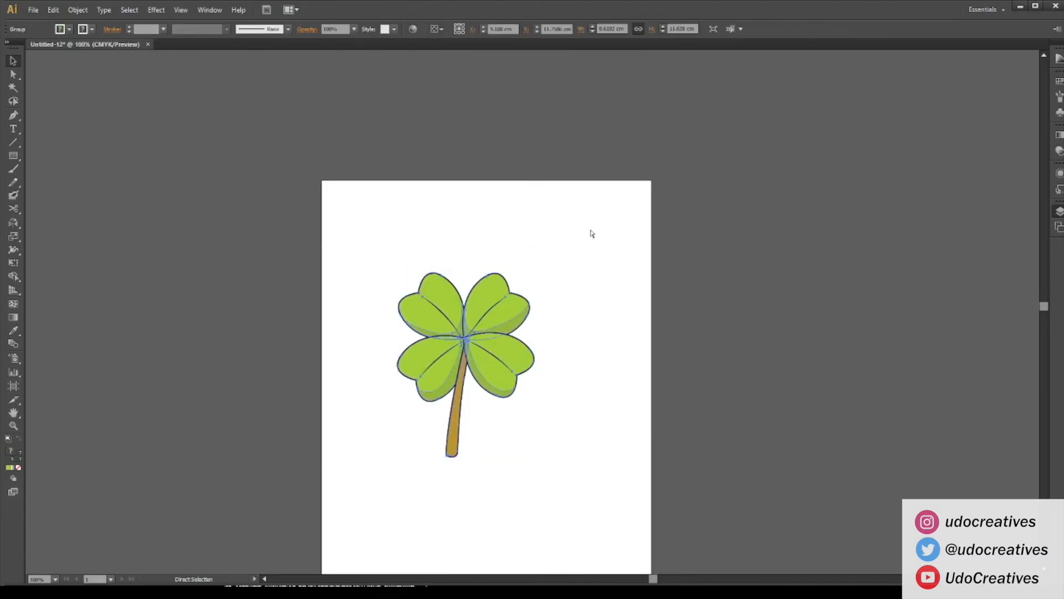
key(ctrl+8)
Step: Set the silhouette's stroke to 4 pt with a Uniform width profile and combine it with the coloured clover as a thicker outer outline
click(129, 26)
click(129, 27)
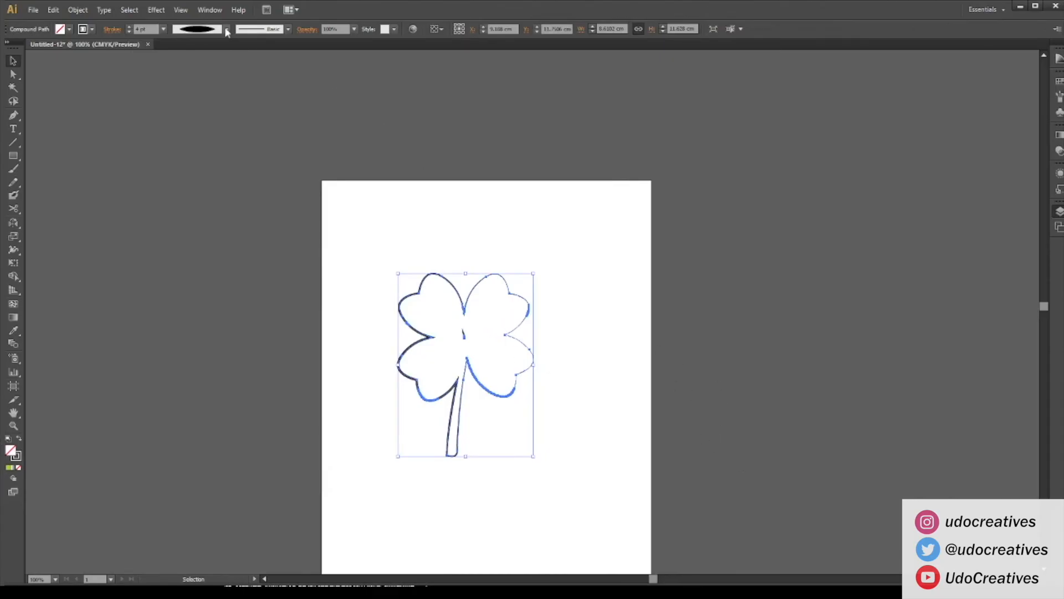
click(556, 283)
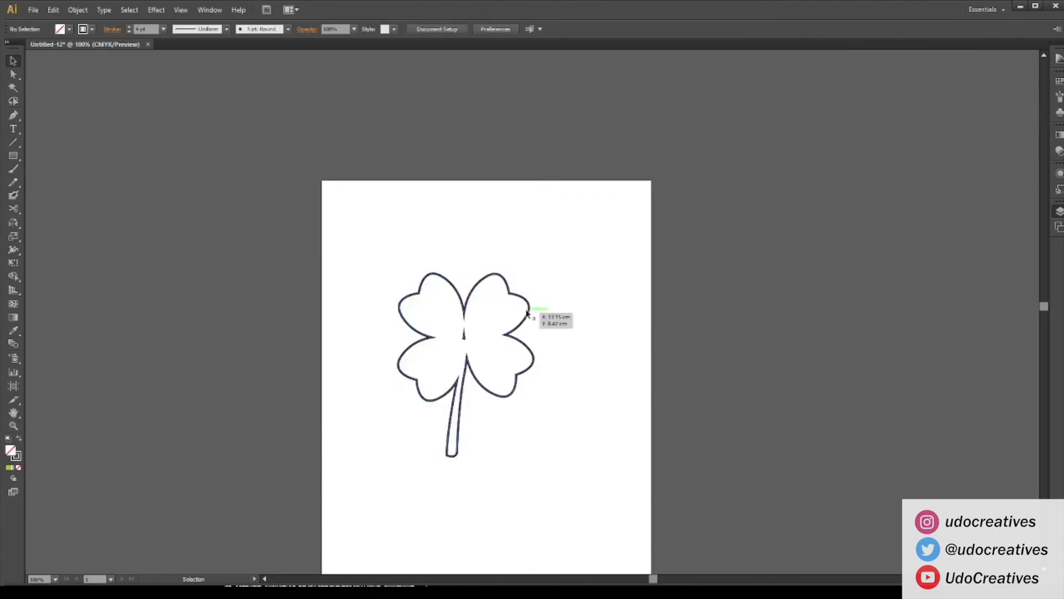
click(531, 311)
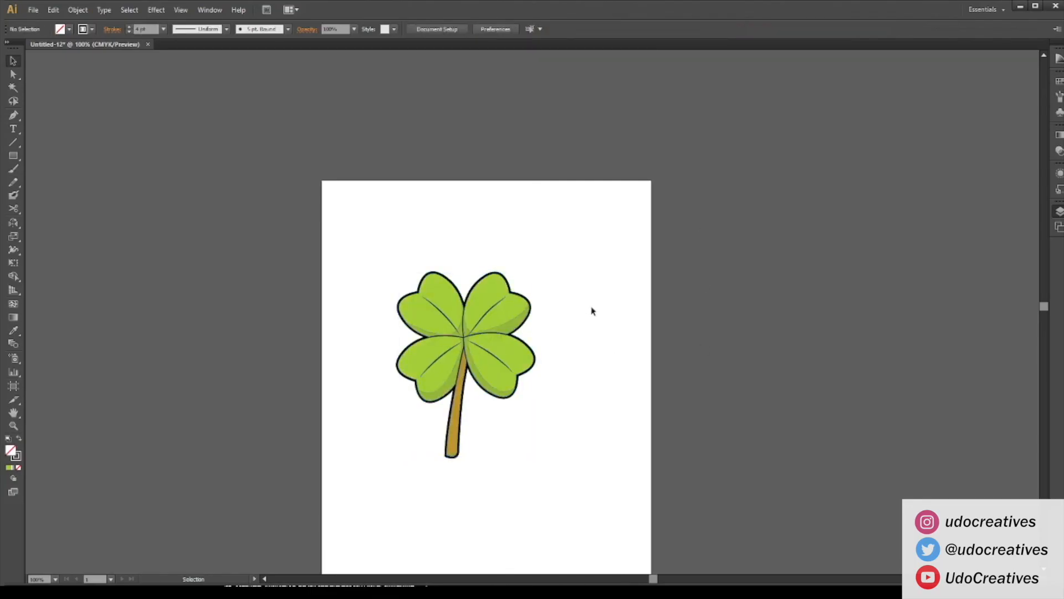
key(ctrl+a)
click(610, 278)
drag(592, 351, 438, 258)
drag(410, 318, 428, 333)
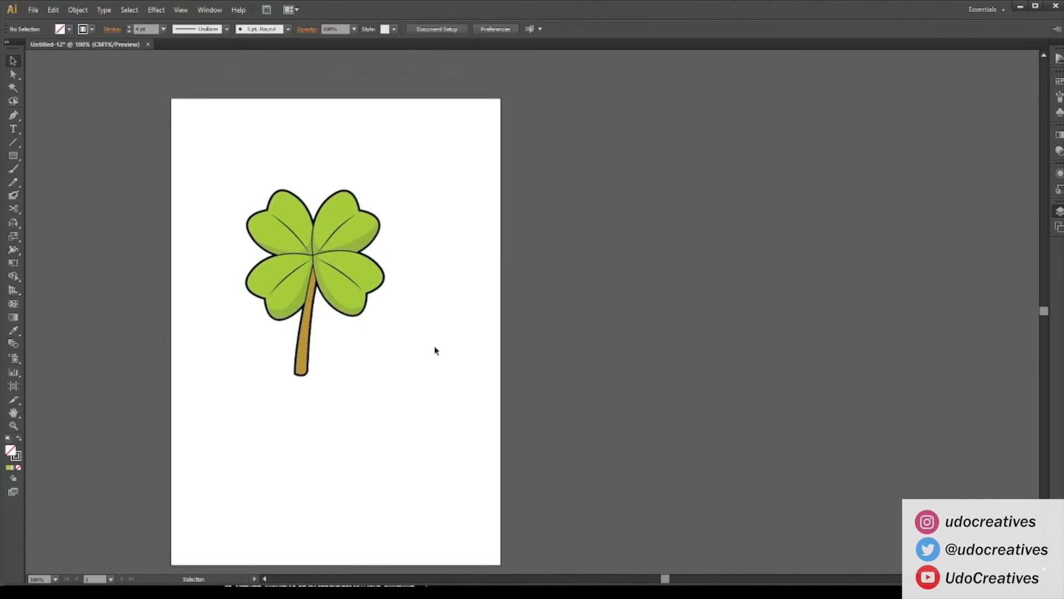